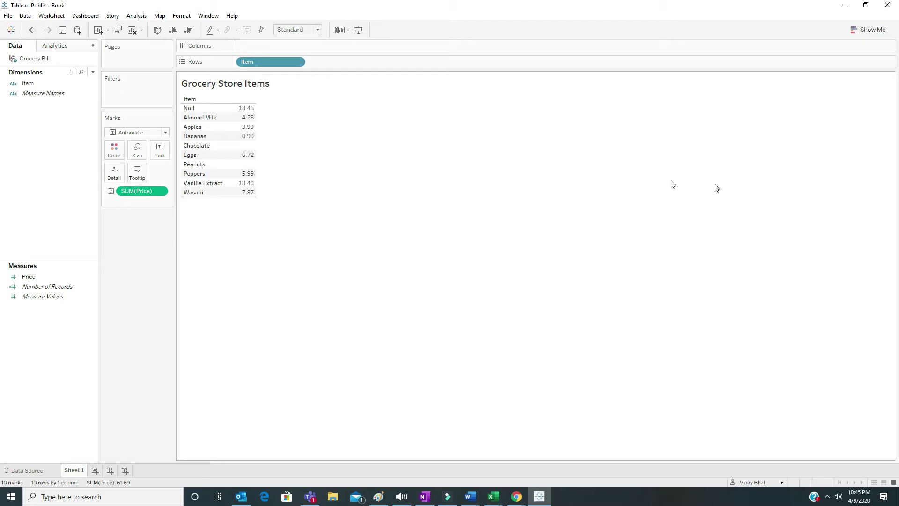
# Step: Review the Grocery Store Items table, with its Null item at 13.45 and blank Chocolate and Peanuts prices
pyautogui.moveTo(257, 191)
# Step: Start a new calculated field named 'Replacing null values'
pyautogui.click(137, 16)
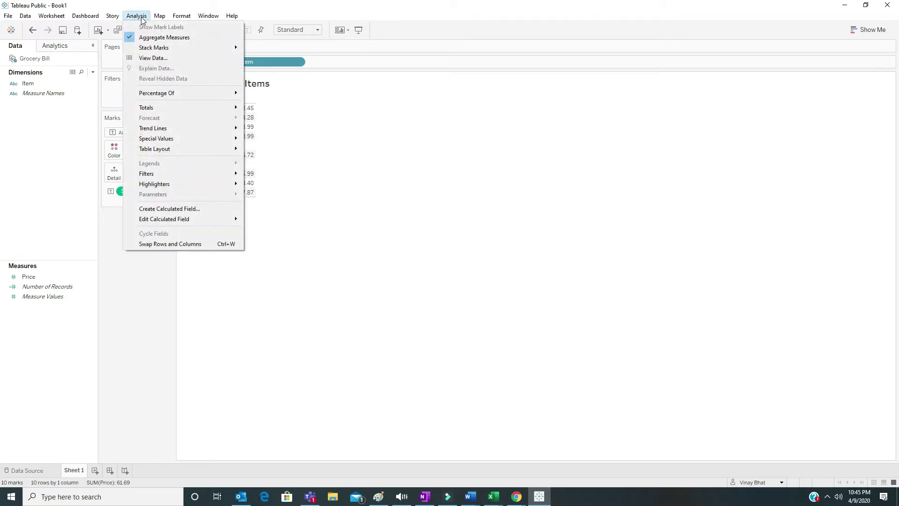
pyautogui.click(185, 207)
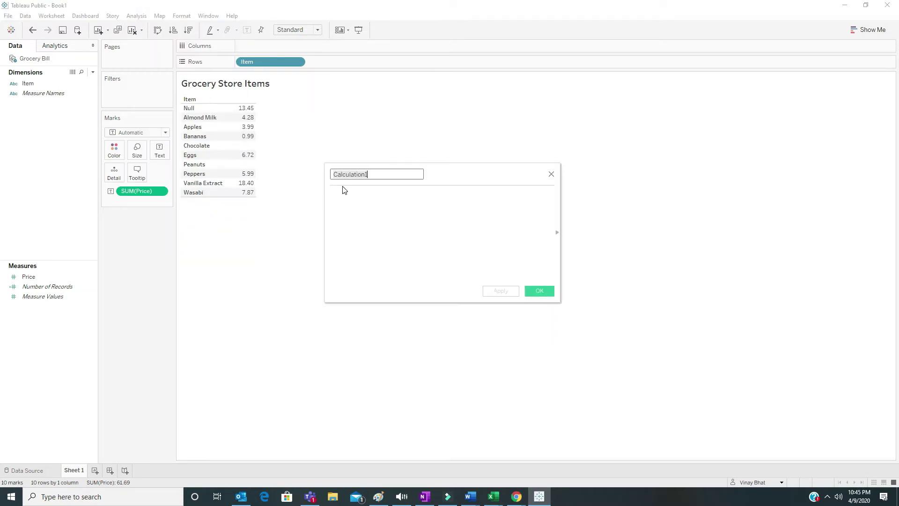
pyautogui.press('BackSpace')
pyautogui.write('Replacing null values')
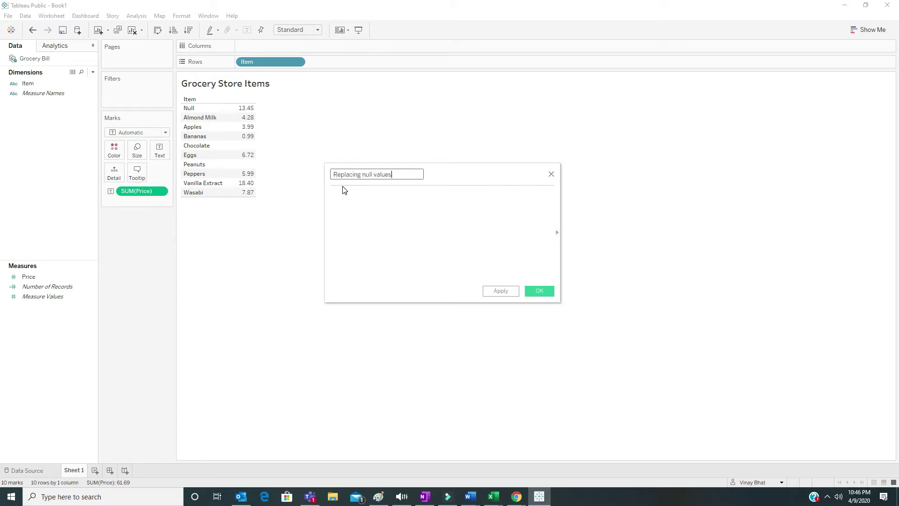
# Step: Enter the formula IFNULL([Item], 'IDK') and apply it
pyautogui.click(359, 198)
pyautogui.write('IFNULL')
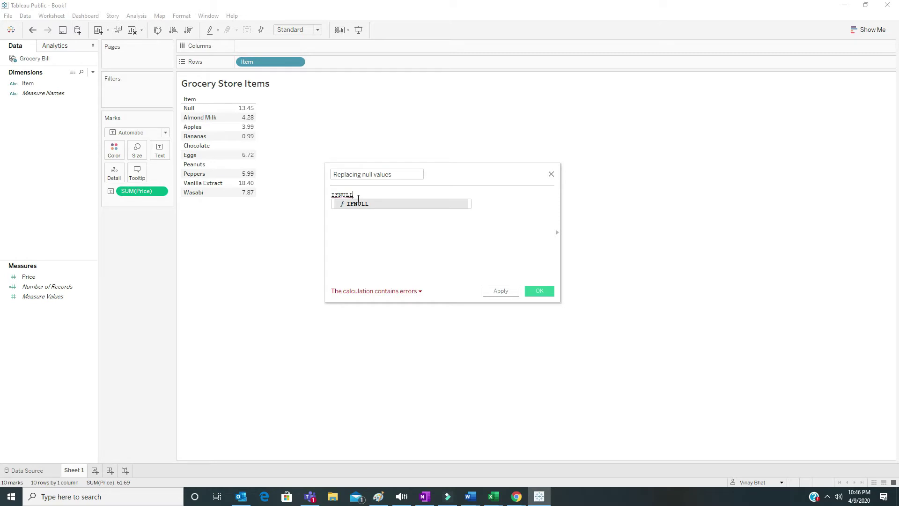
pyautogui.write('(')
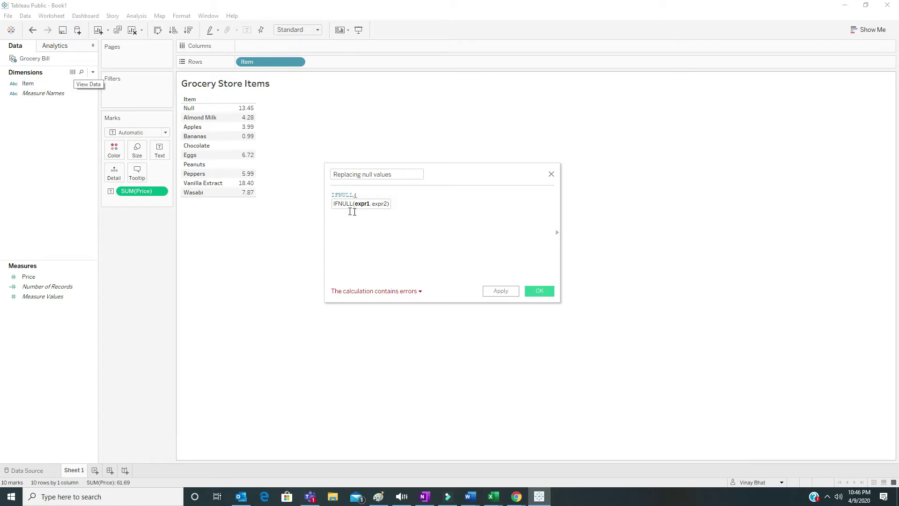
pyautogui.write('iTEM')
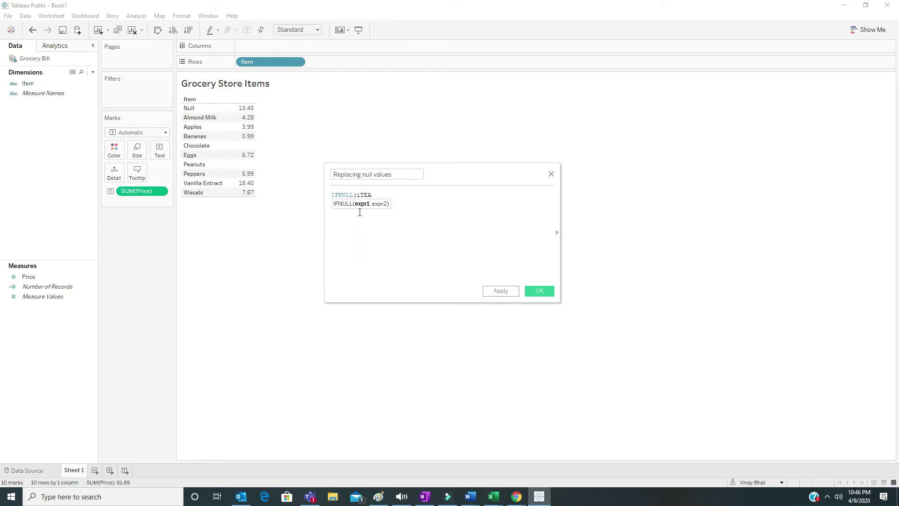
pyautogui.press('BackSpace')
pyautogui.press('BackSpace')
pyautogui.press('BackSpace')
pyautogui.press('BackSpace')
pyautogui.write('Ite')
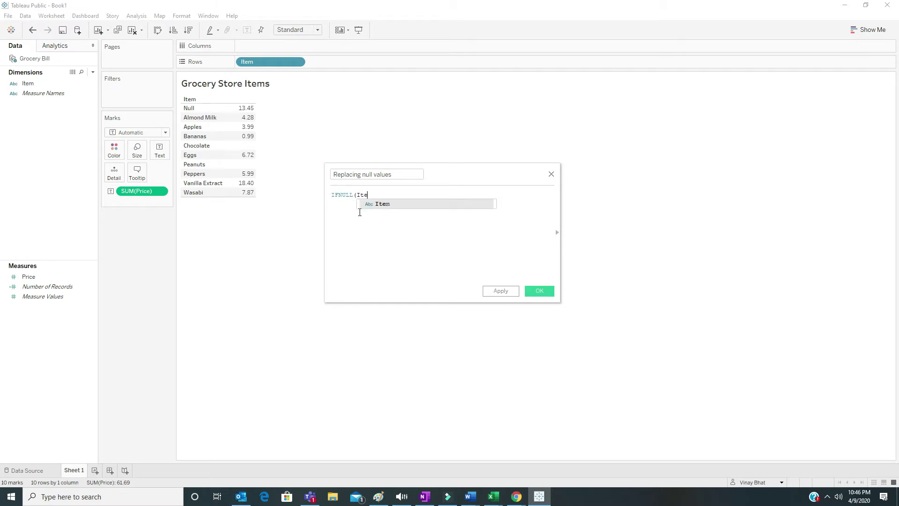
pyautogui.click(400, 204)
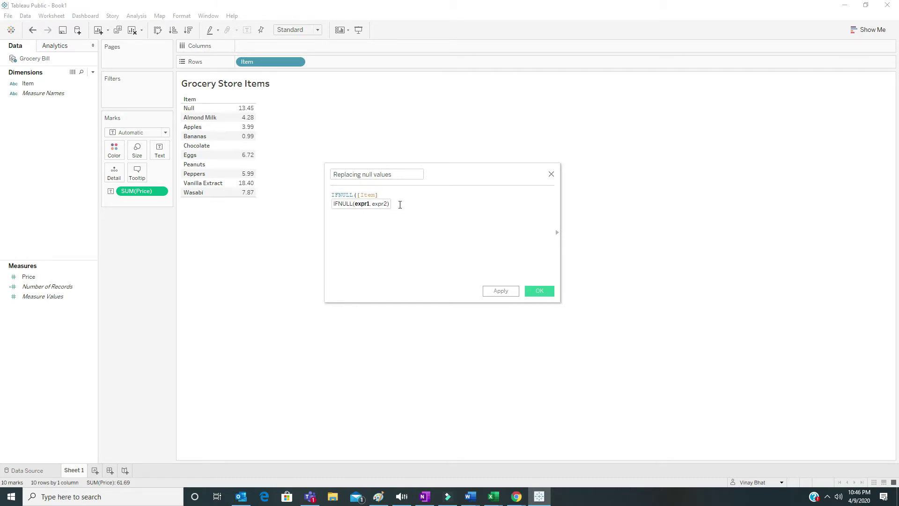
pyautogui.write(", 'NA")
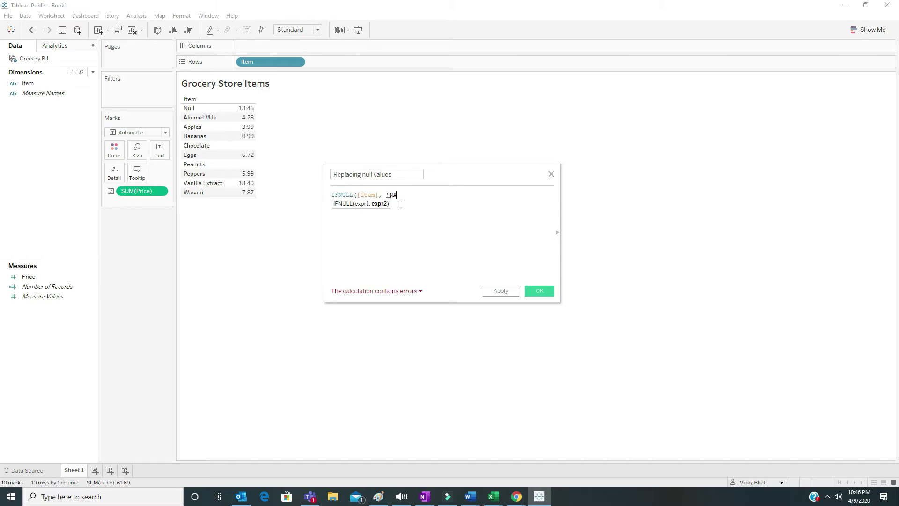
pyautogui.press('BackSpace')
pyautogui.press('BackSpace')
pyautogui.write("IDK')")
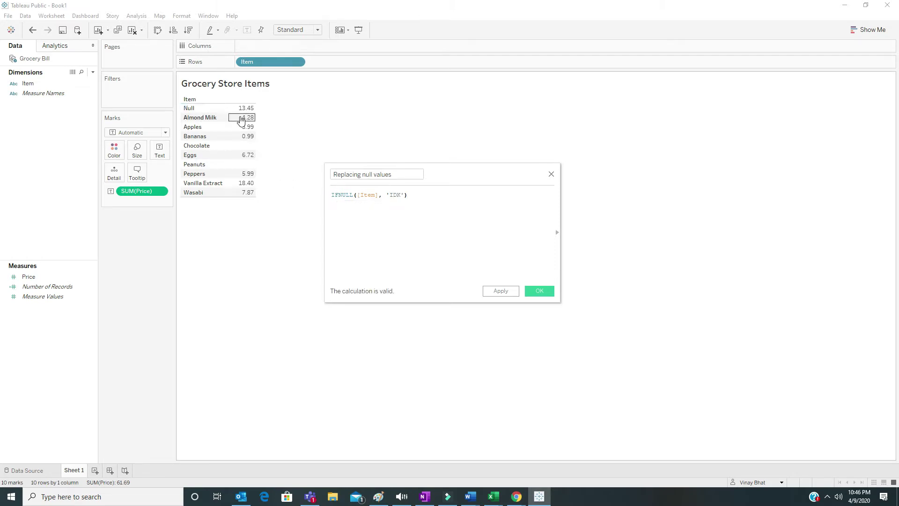
pyautogui.moveTo(249, 110)
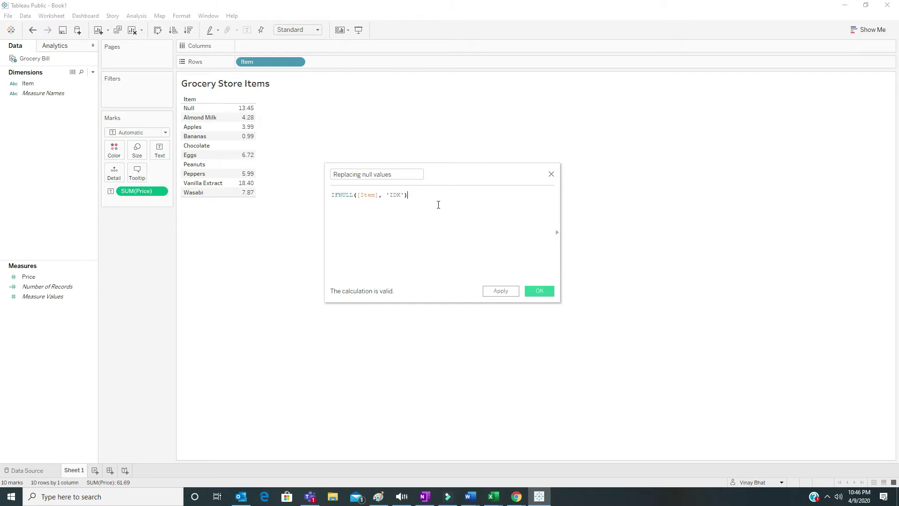
pyautogui.click(504, 293)
# Step: Add Replacing null values to the table's Rows, showing IDK where Item is Null
pyautogui.click(540, 292)
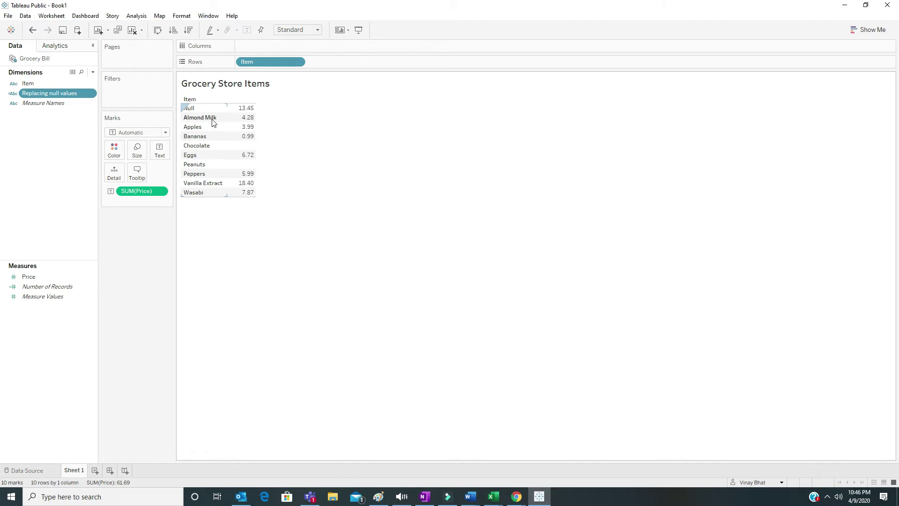
pyautogui.moveTo(47, 97); pyautogui.dragTo(235, 134)
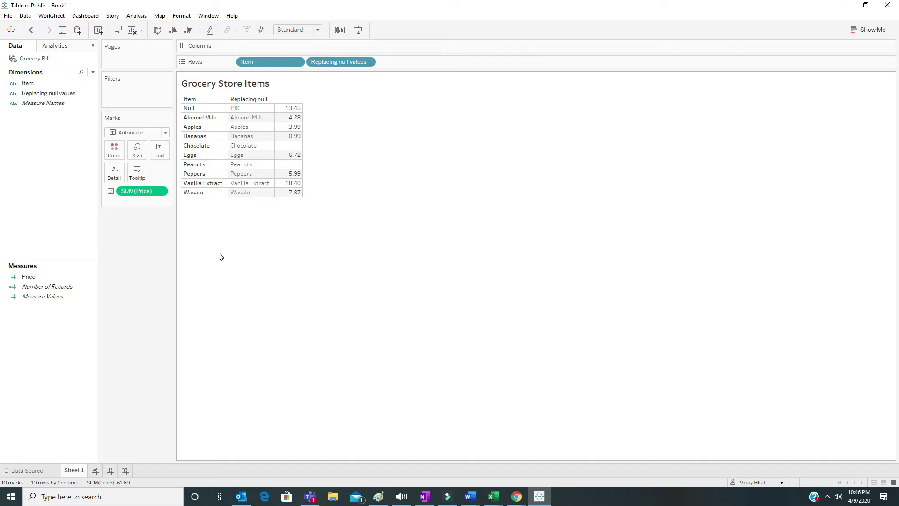
pyautogui.moveTo(294, 144)
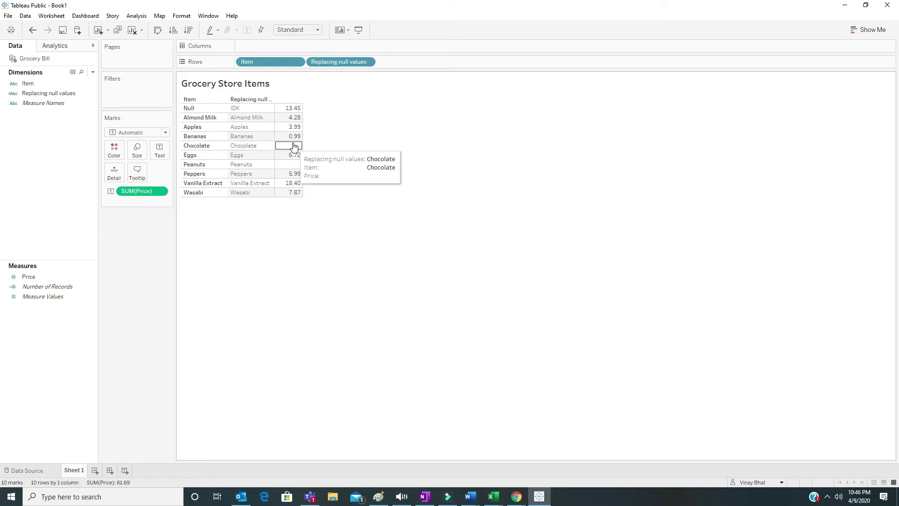
# Step: Create the calculated field 'Replacing blank values with zero' computing ZN([Price]), then apply and confirm
pyautogui.click(134, 17)
pyautogui.click(169, 208)
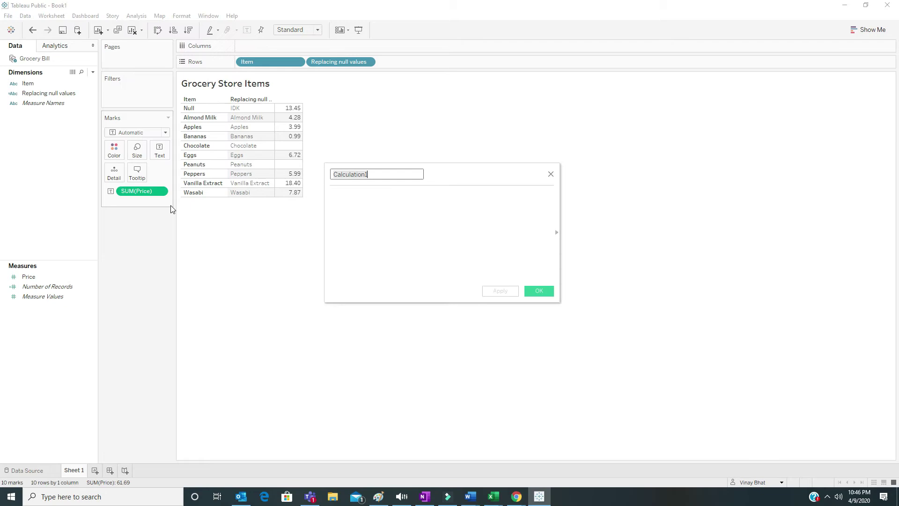
pyautogui.press('BackSpace')
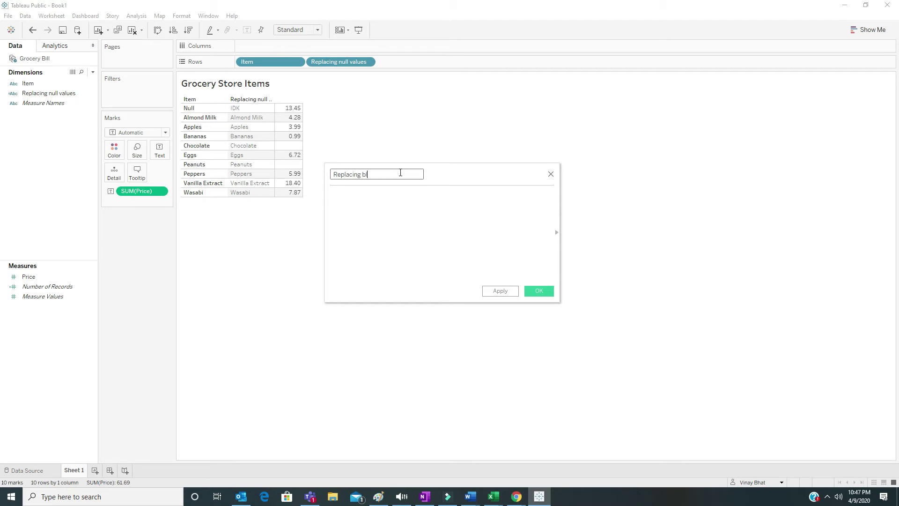
pyautogui.write('Replacing blank values with zero')
pyautogui.click(423, 211)
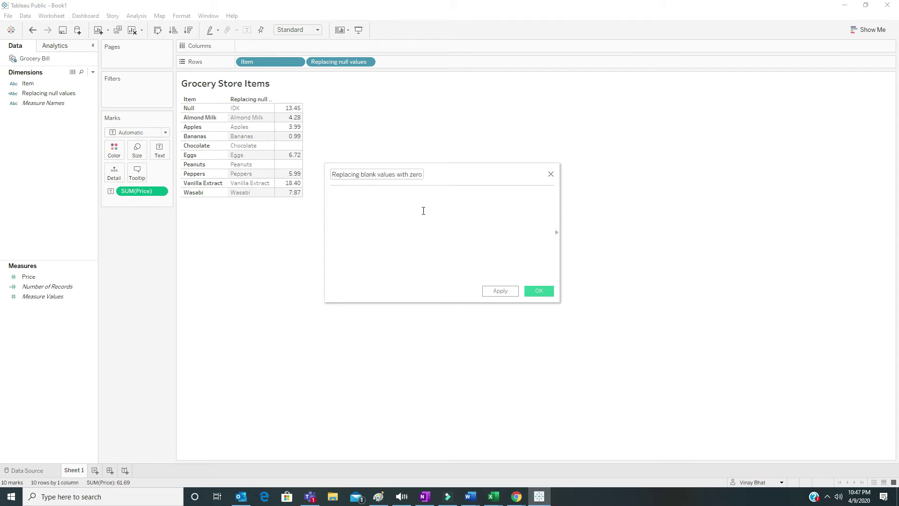
pyautogui.write('ZN')
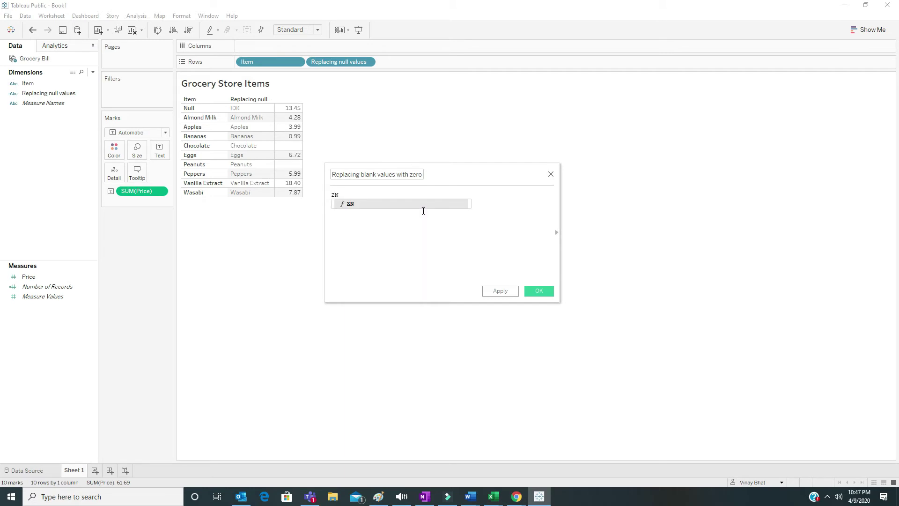
pyautogui.doubleClick(399, 205)
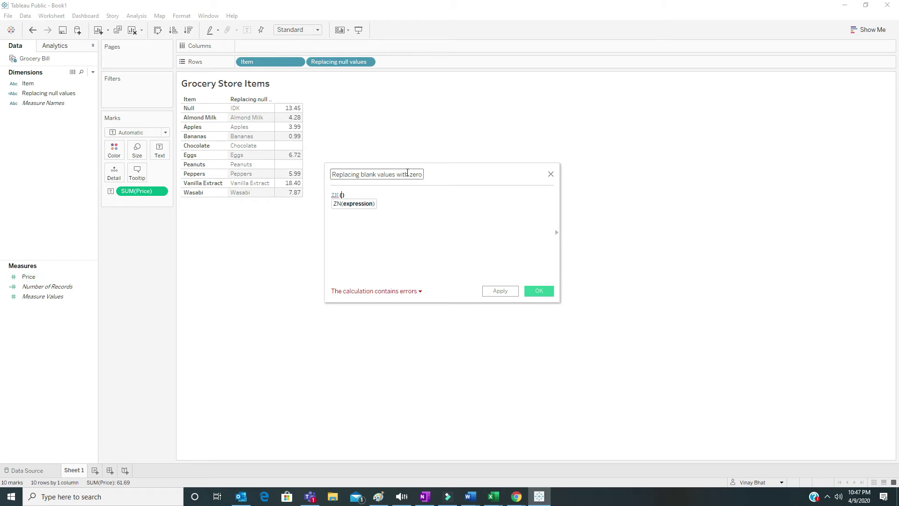
pyautogui.write('P')
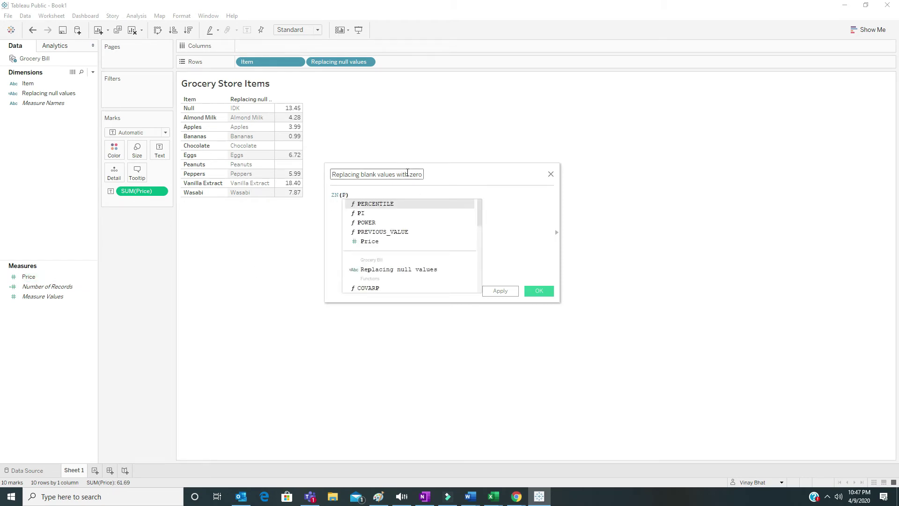
pyautogui.click(385, 241)
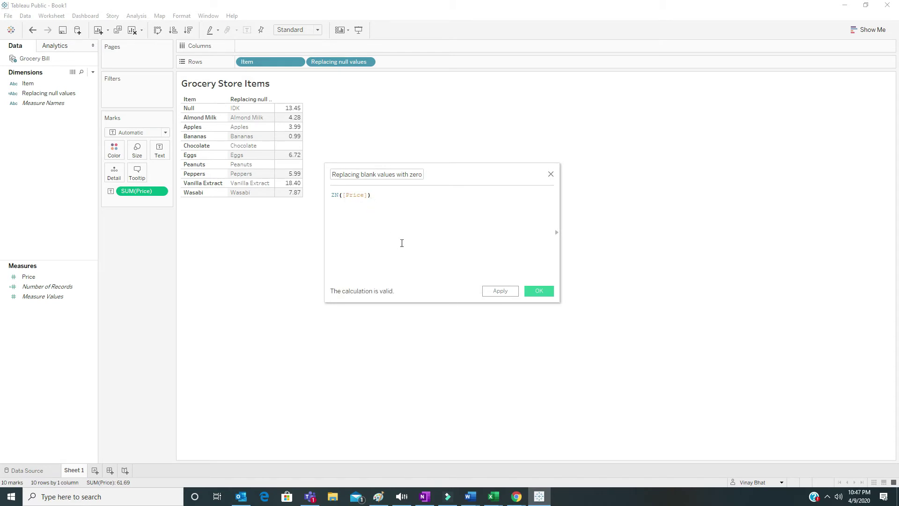
pyautogui.click(498, 292)
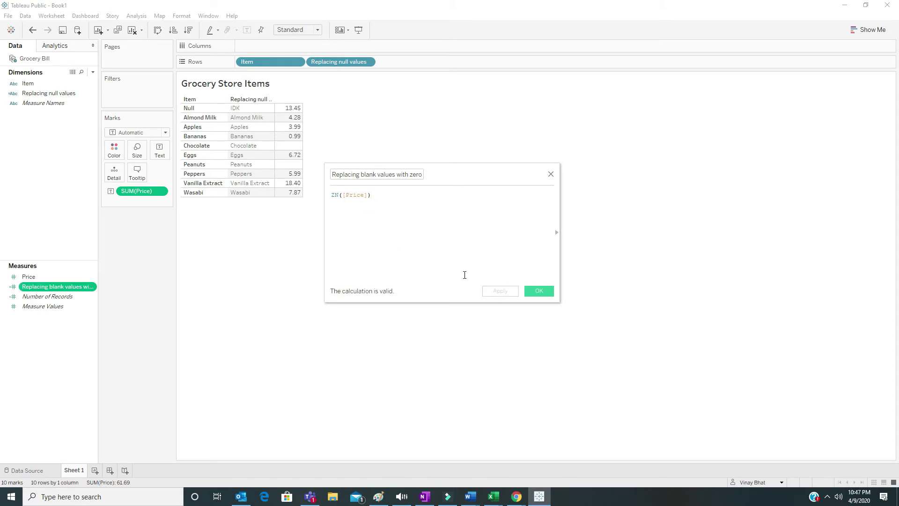
pyautogui.click(540, 290)
# Step: Add the zero-filled measure to the table and remove Item from the rows
pyautogui.moveTo(88, 286); pyautogui.dragTo(309, 155)
pyautogui.moveTo(33, 286); pyautogui.dragTo(290, 157)
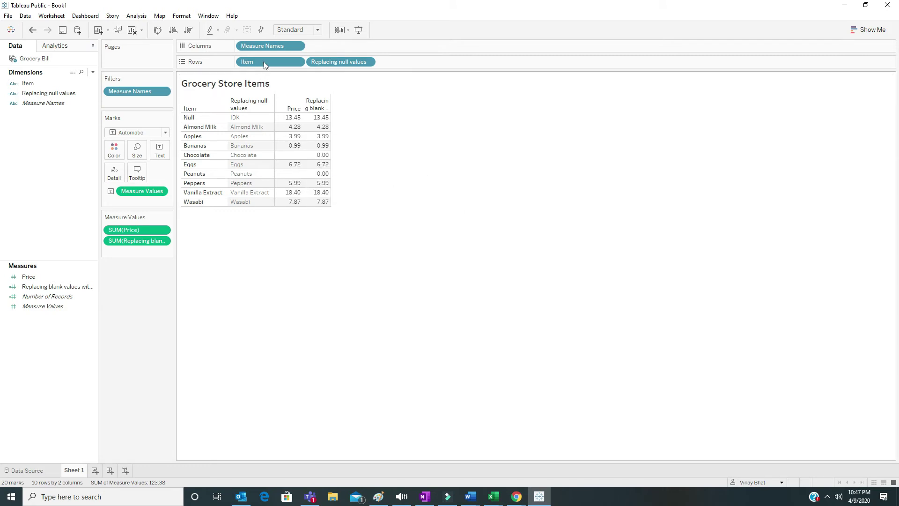
pyautogui.moveTo(262, 61); pyautogui.dragTo(35, 112)
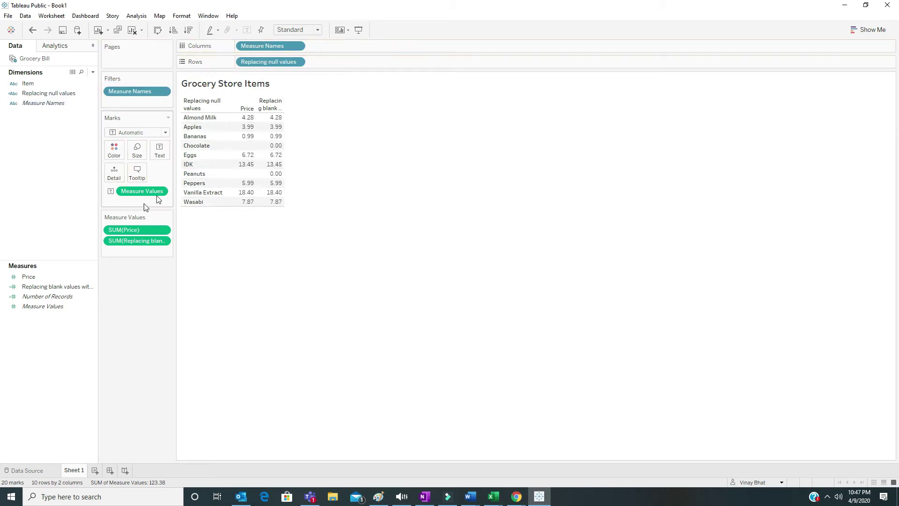
pyautogui.moveTo(142, 239); pyautogui.dragTo(42, 173)
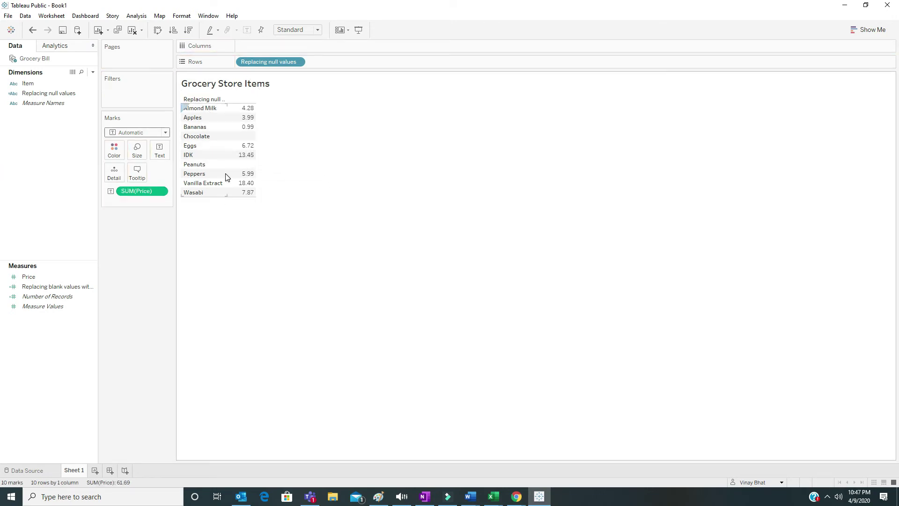
# Step: Put Replacing blank values with zero on the Marks Text, so Chocolate and Peanuts show 0.00
pyautogui.moveTo(58, 286); pyautogui.dragTo(96, 213)
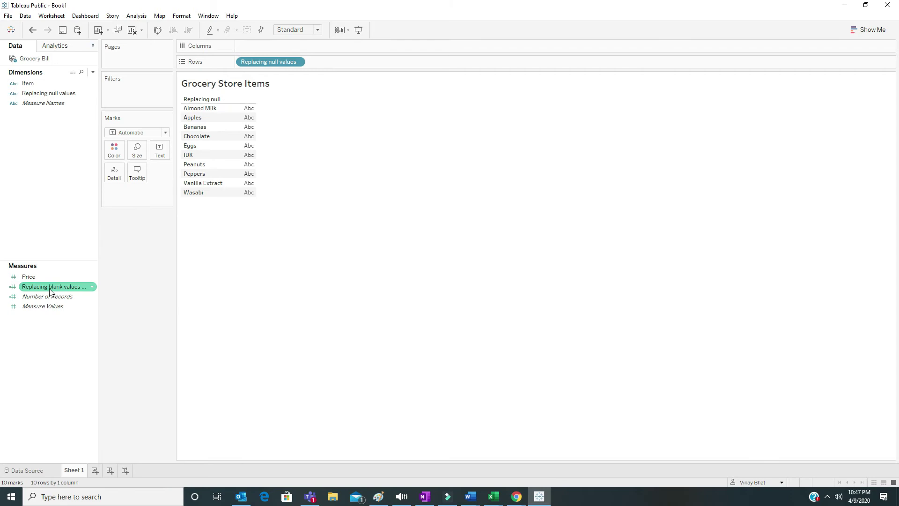
pyautogui.moveTo(57, 286); pyautogui.dragTo(252, 159)
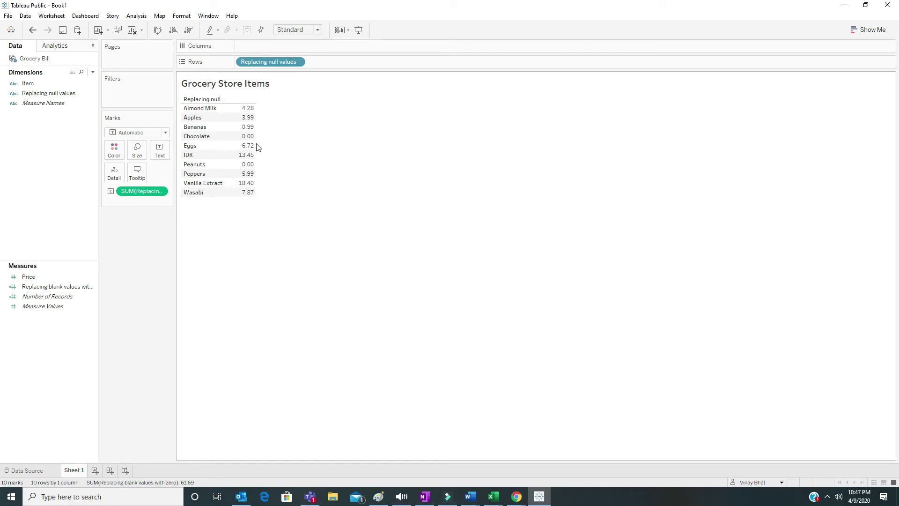
pyautogui.moveTo(253, 144)
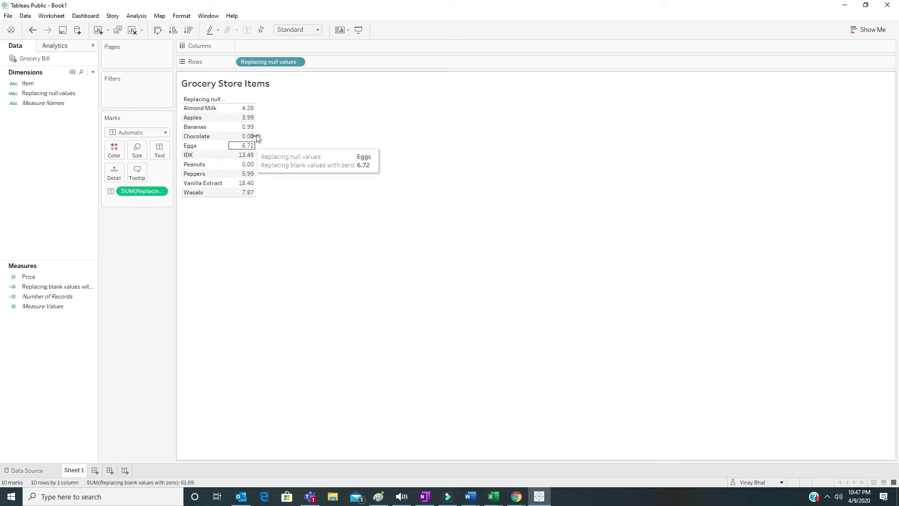
pyautogui.moveTo(255, 181)
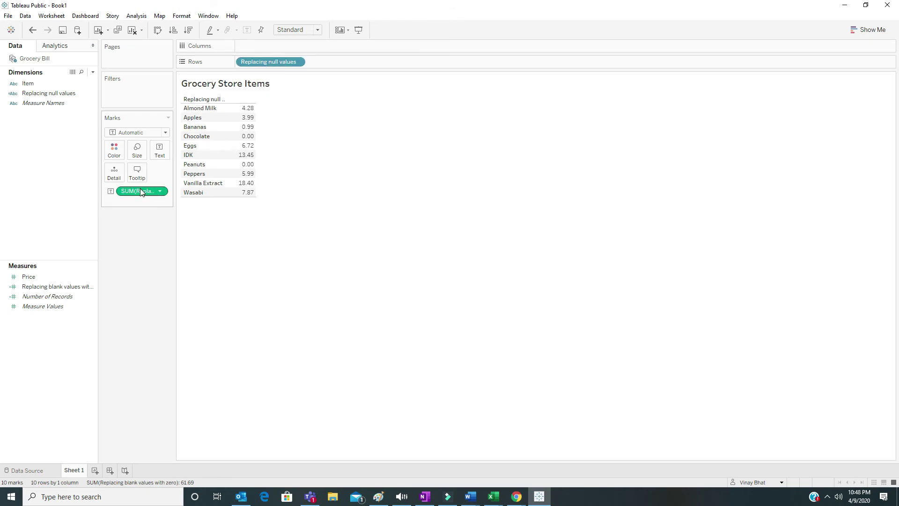
# Step: Swap the zero-filled measure back to Price and set SUM(Price) special values text to 5.00
pyautogui.moveTo(55, 277); pyautogui.dragTo(247, 143)
pyautogui.moveTo(135, 242); pyautogui.dragTo(60, 274)
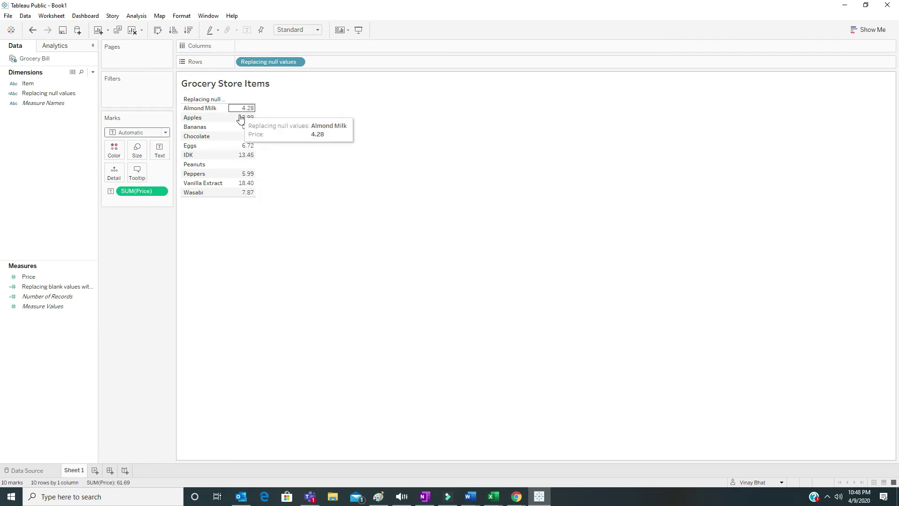
pyautogui.rightClick(246, 136)
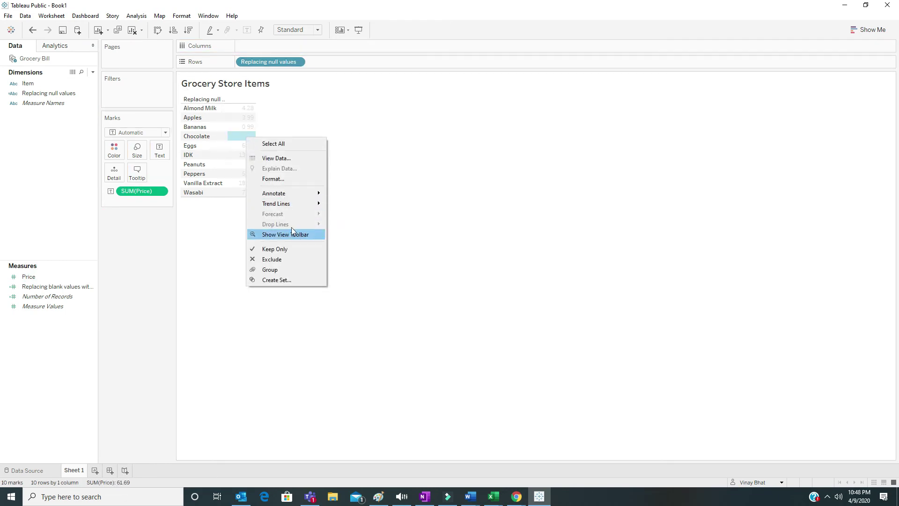
pyautogui.click(280, 180)
pyautogui.click(85, 63)
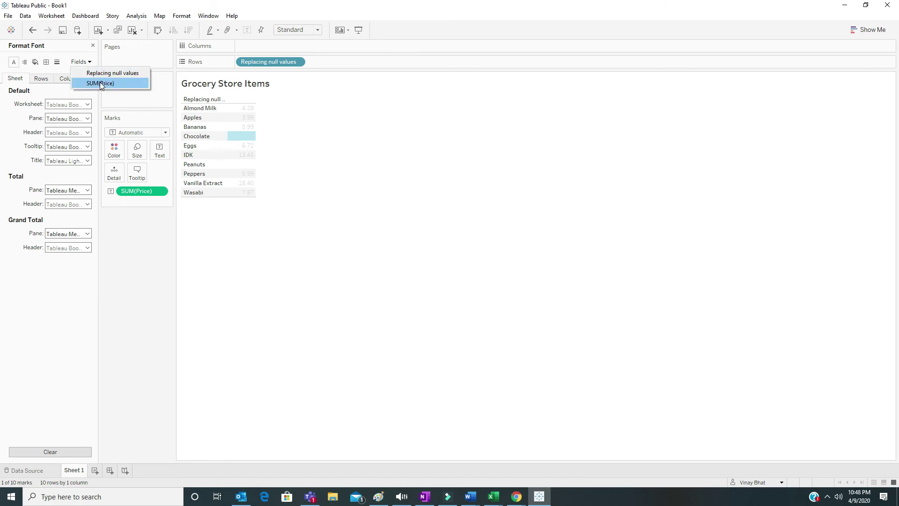
pyautogui.click(99, 83)
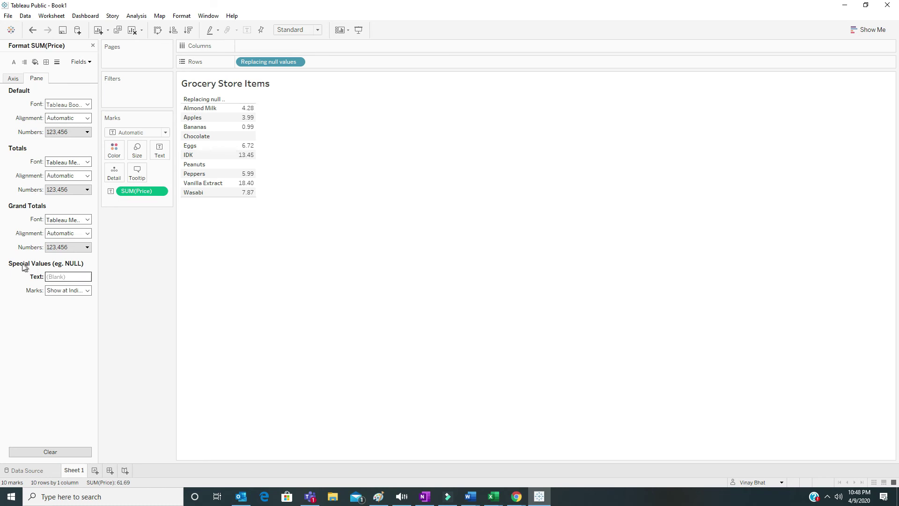
pyautogui.click(63, 277)
pyautogui.write('5.00')
pyautogui.press('Return')
# Step: Check the table listed by Item, with Null at 13.45 and Chocolate and Peanuts showing 5.00
pyautogui.moveTo(246, 139)
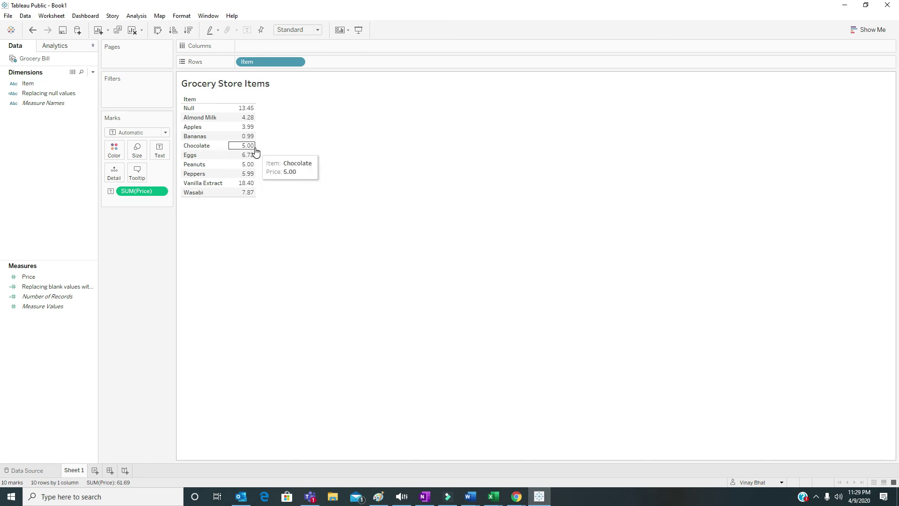
# Step: Show Replacing blank values with zero beside Price, comparing blank prices with 0.00
pyautogui.click(51, 287)
pyautogui.click(60, 306)
pyautogui.moveTo(50, 287); pyautogui.dragTo(251, 159)
pyautogui.moveTo(28, 277); pyautogui.dragTo(238, 145)
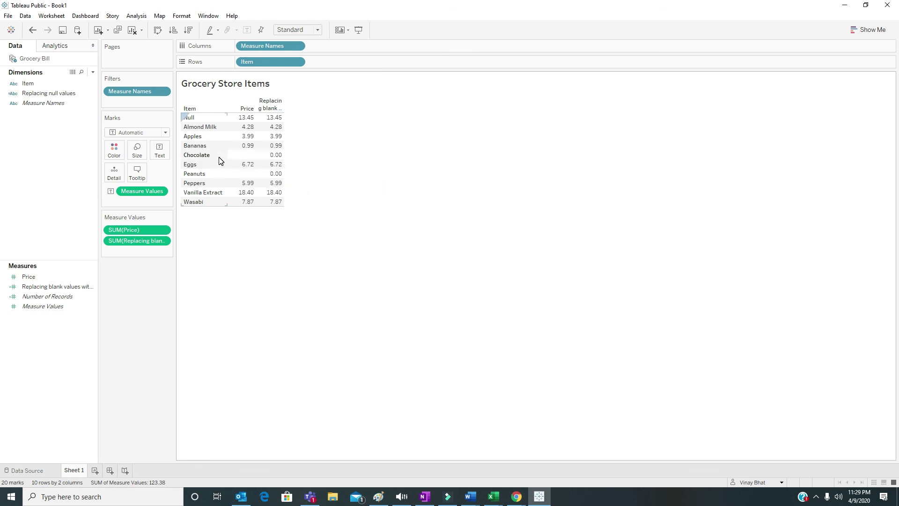
pyautogui.moveTo(280, 160)
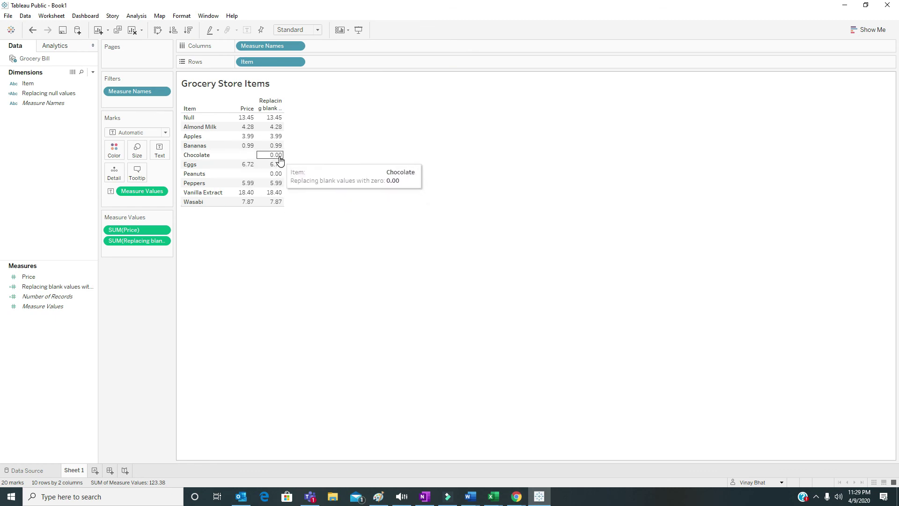